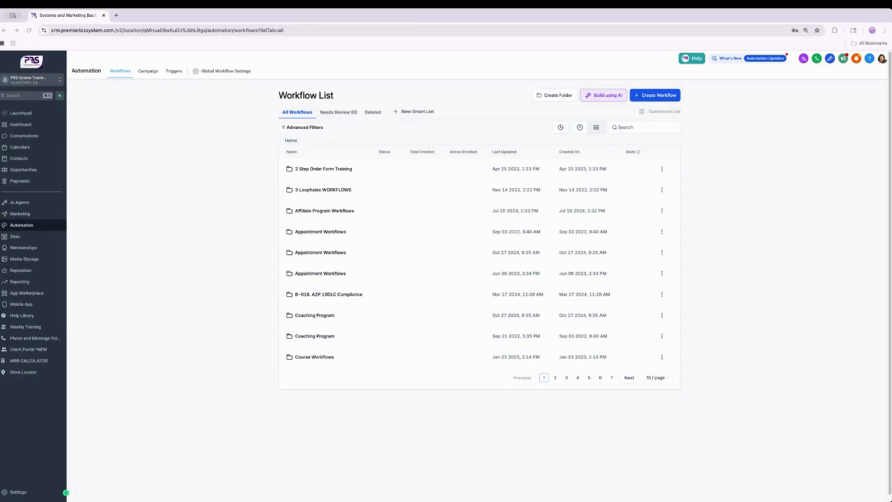
Create a new workflow from scratch, name it "Make Conversation AI Inactive" and save it.
left_click(653, 97)
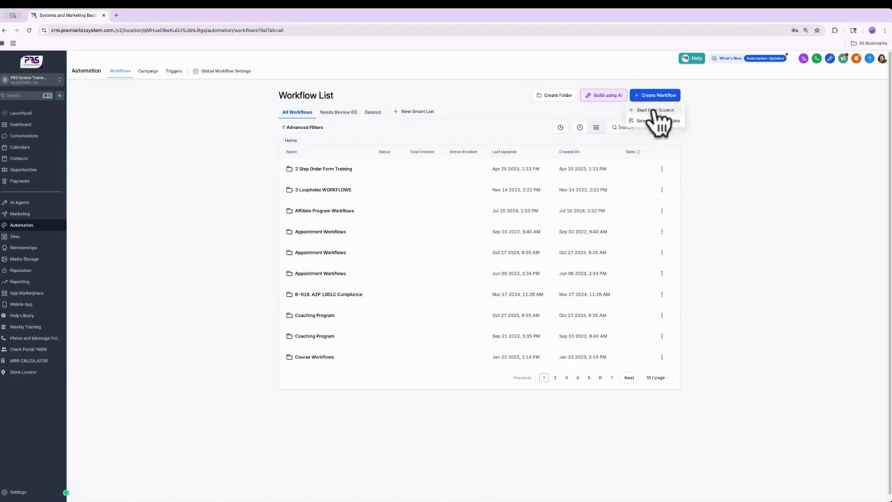
left_click(654, 110)
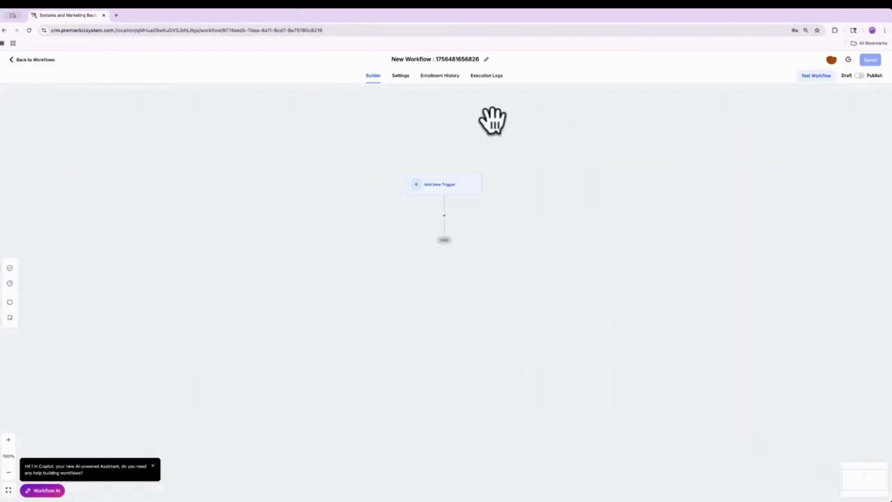
left_click(428, 59)
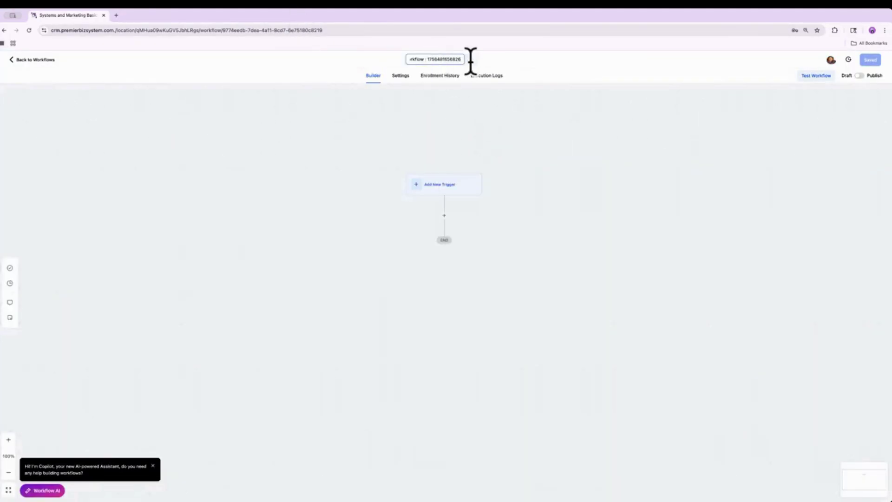
left_click(385, 66)
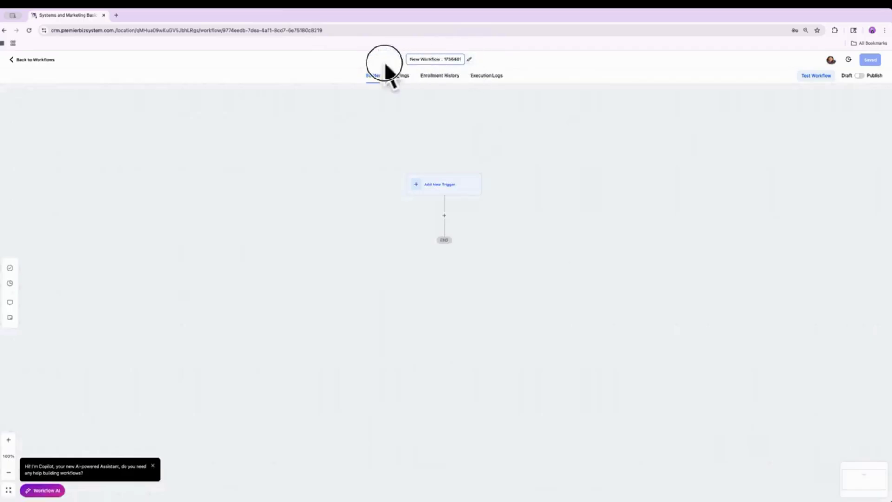
left_click_drag(385, 64, 386, 52)
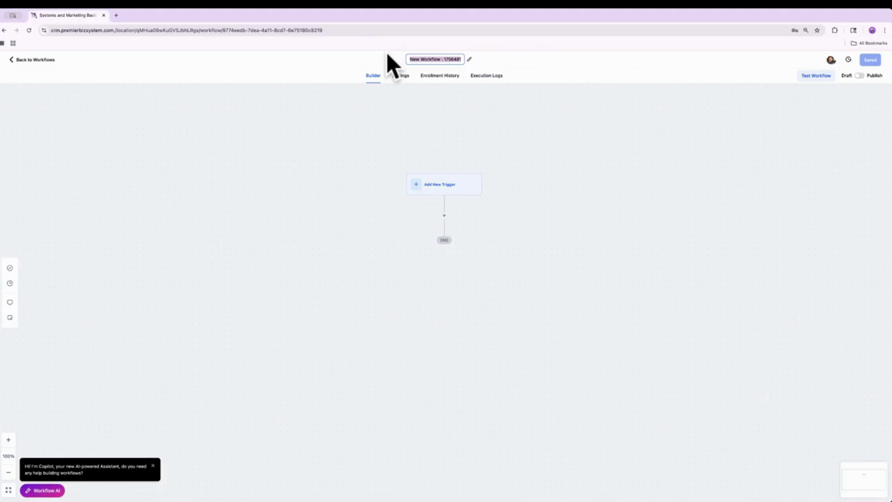
key("BackSpace")
type("Mak")
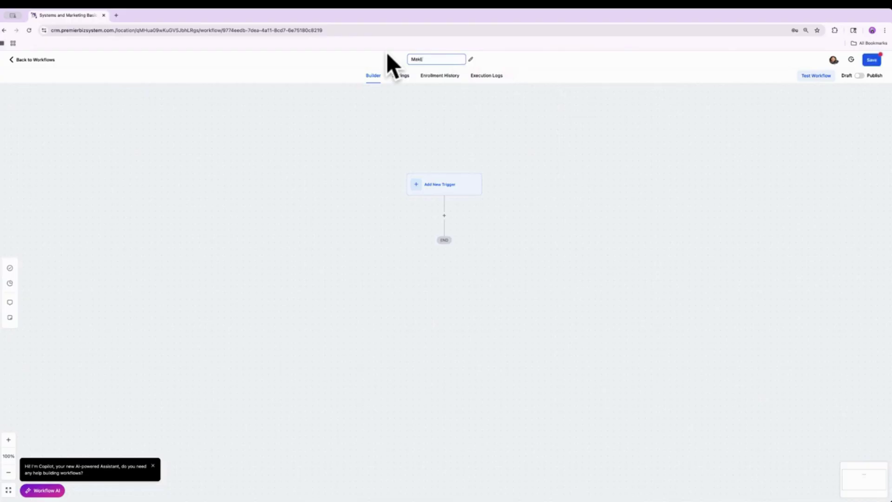
type("e Convers")
type("ation AI")
type(" Hnactive")
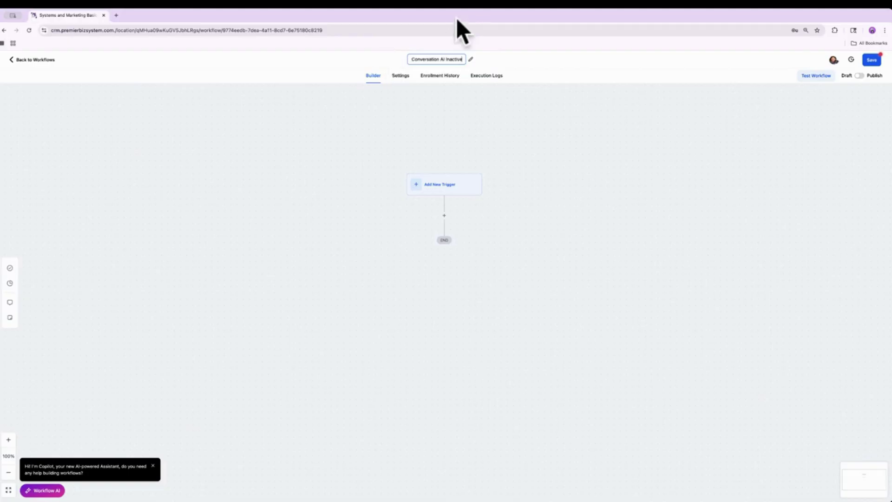
left_click(871, 61)
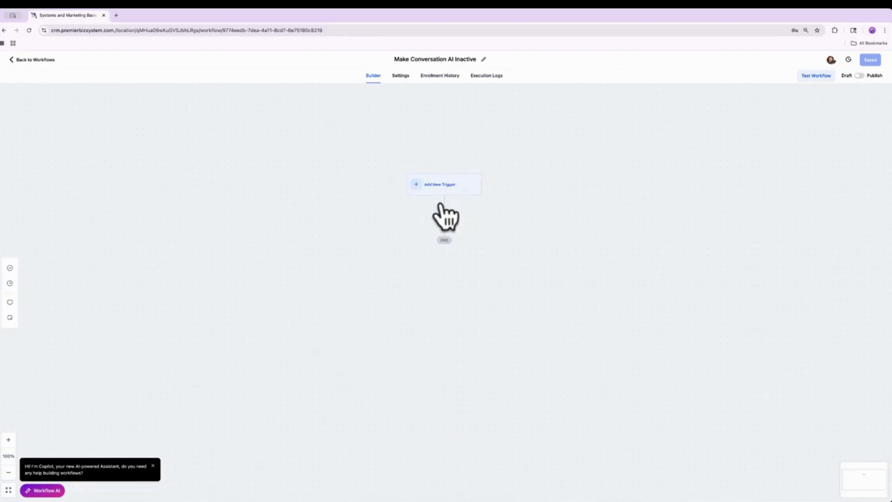
Add a Contact Tag trigger to the workflow.
left_click(446, 185)
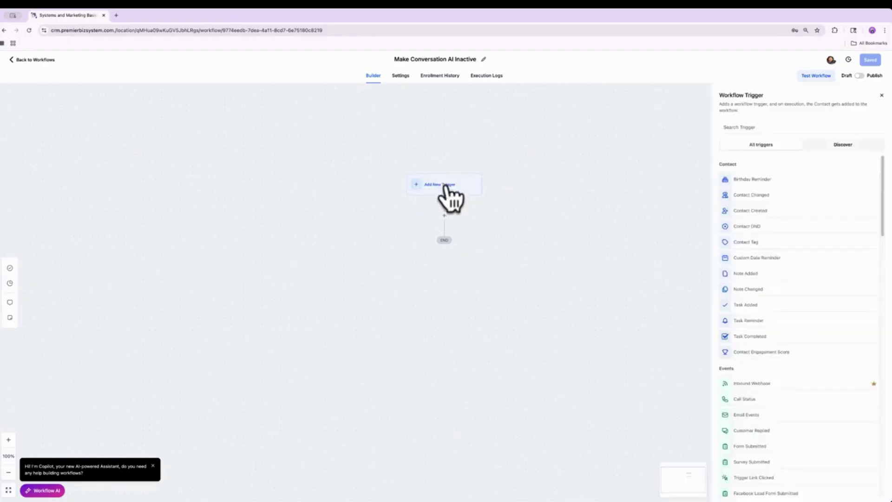
left_click(755, 127)
left_click(767, 128)
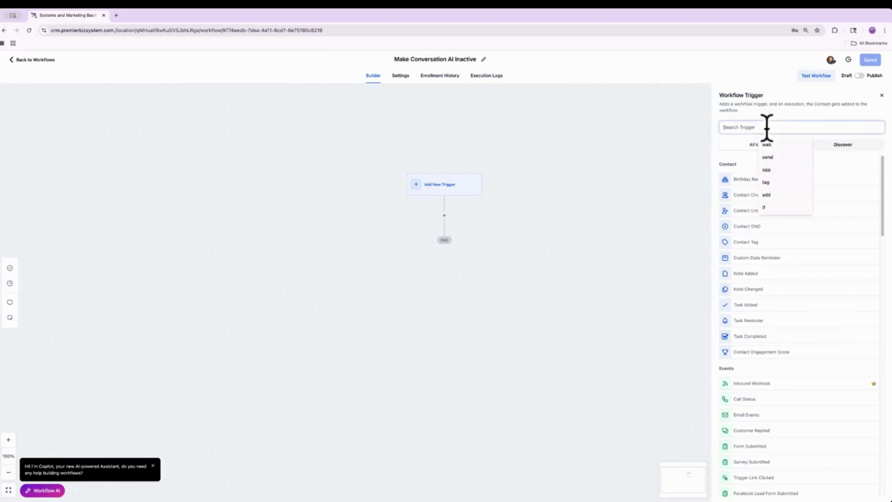
type("tag")
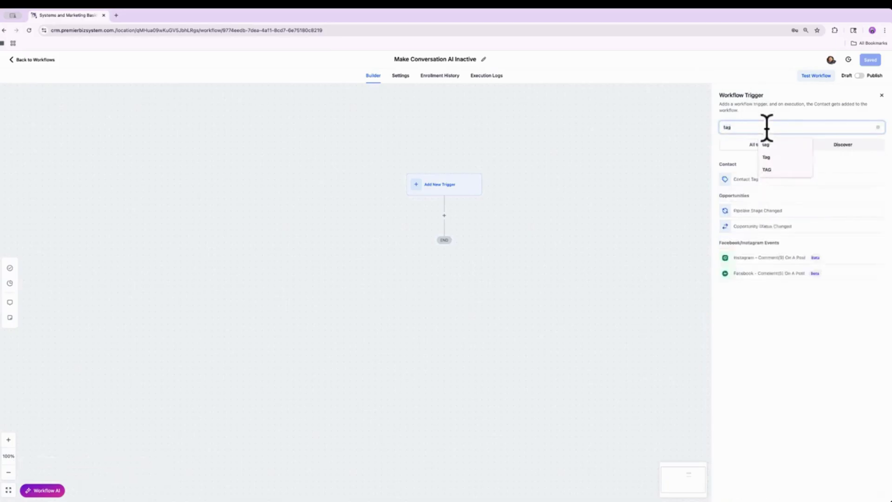
left_click(743, 179)
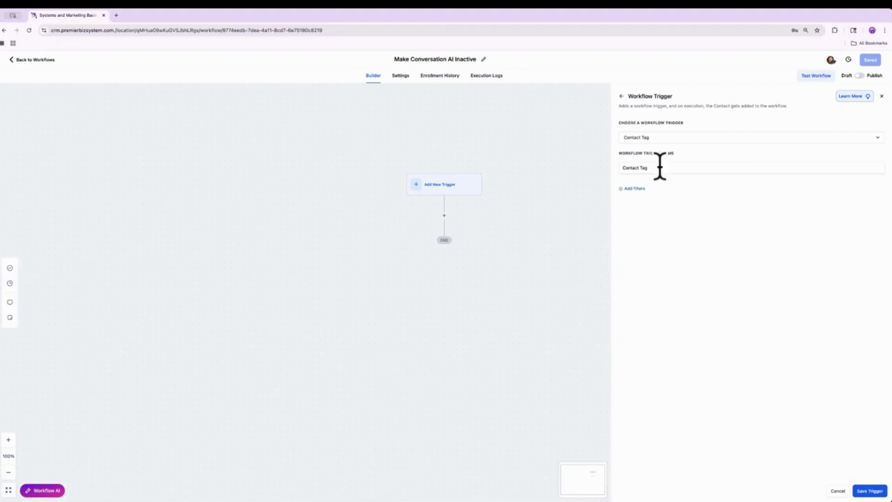
Add a Tag Added filter to the trigger, creating the new tag "make conversation ai inactive" as its value.
left_click(637, 188)
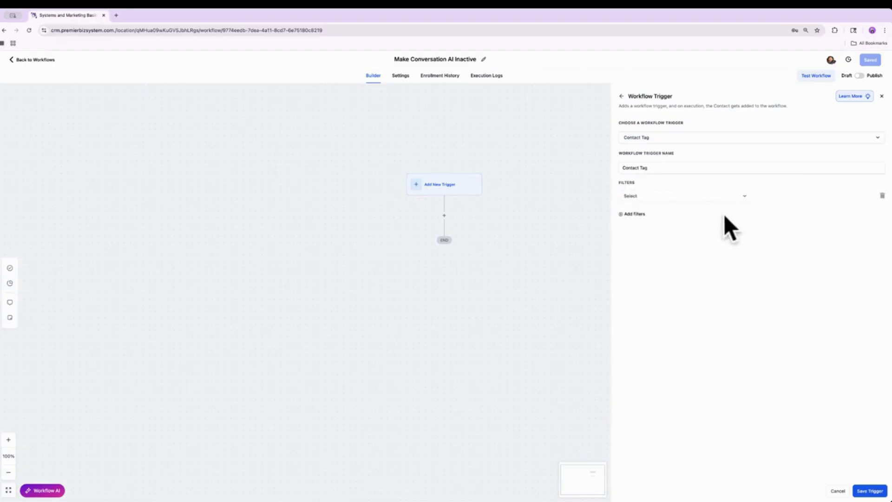
left_click(651, 196)
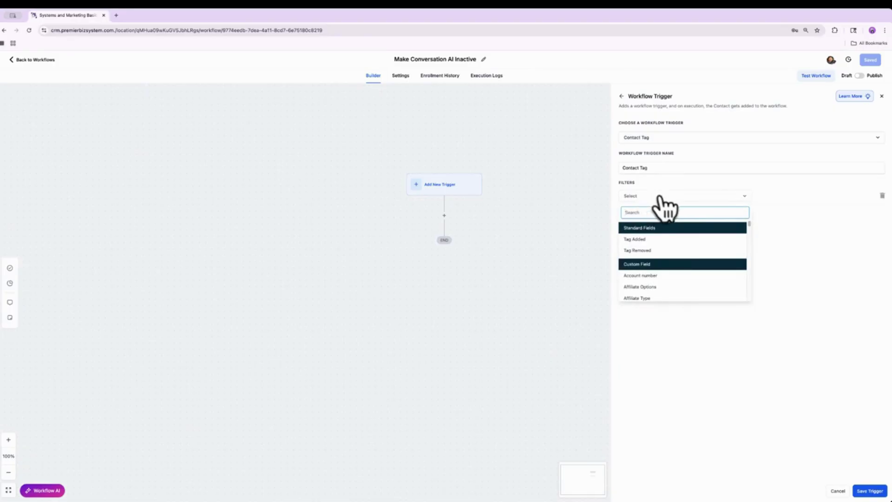
left_click(643, 240)
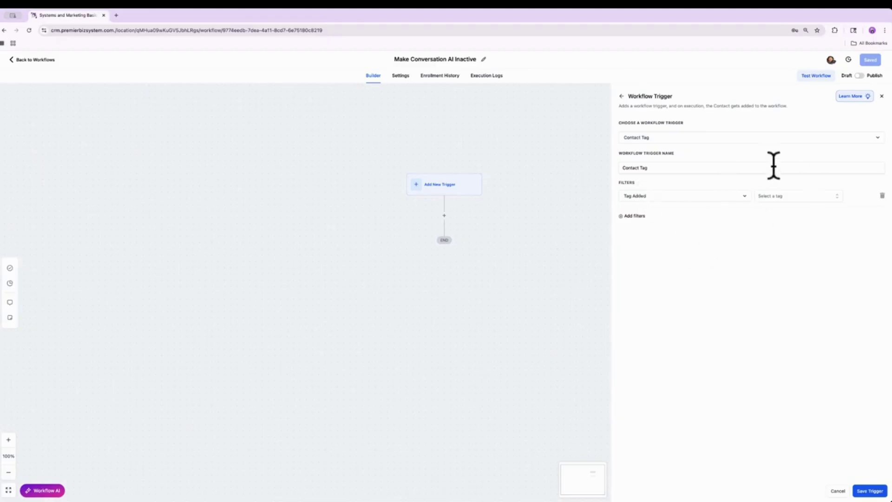
left_click(782, 196)
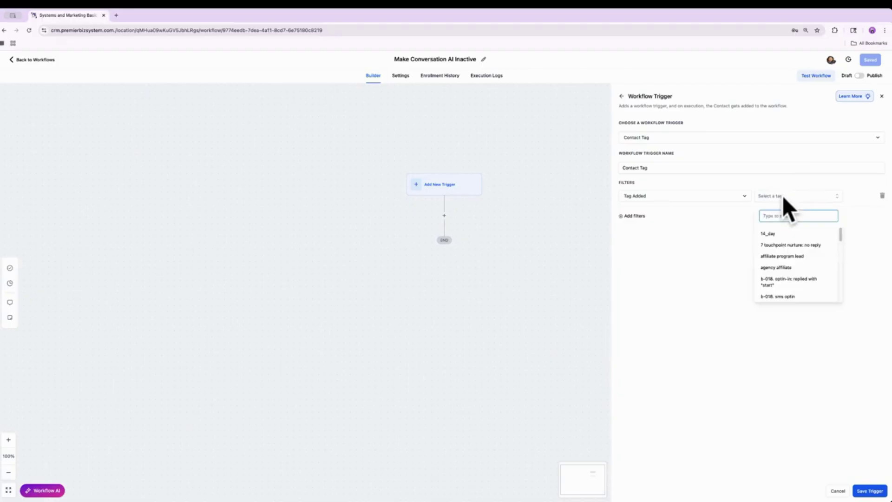
type("mai")
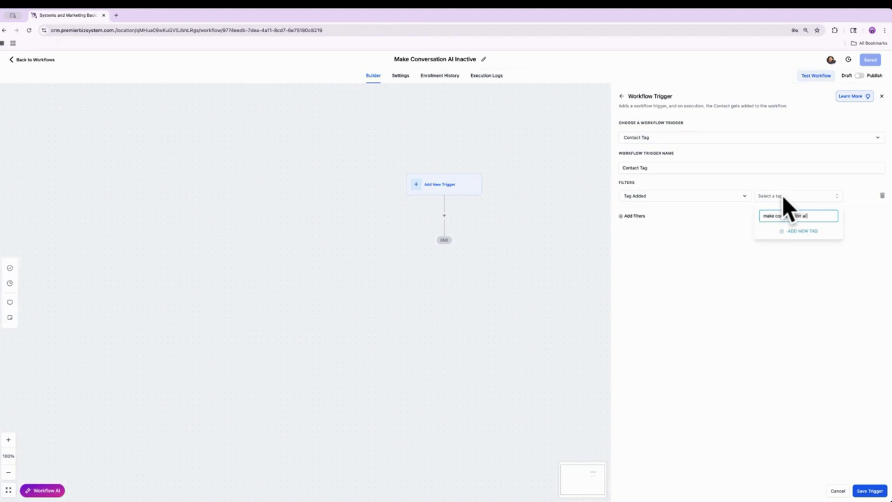
type("inactive")
left_click(800, 234)
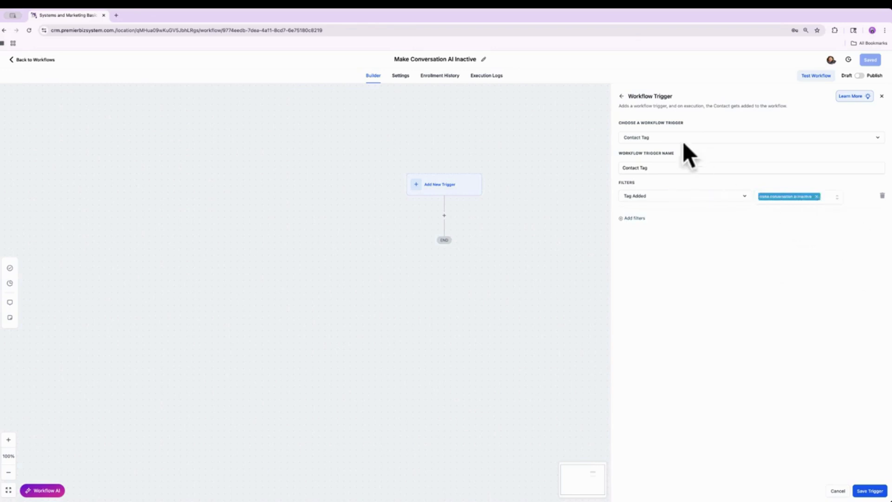
Rename the trigger "Contact Tag added : make conversation ai inactive", then save the trigger and the workflow.
left_click(653, 168)
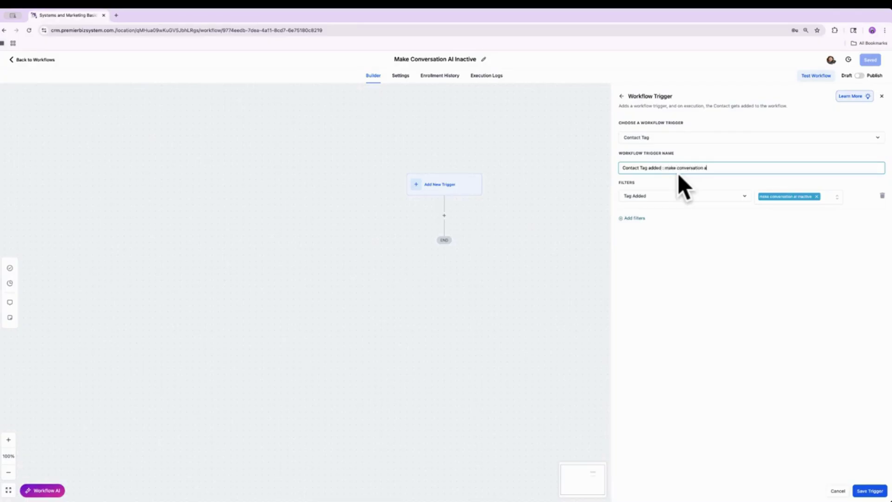
type("inactive")
left_click(868, 493)
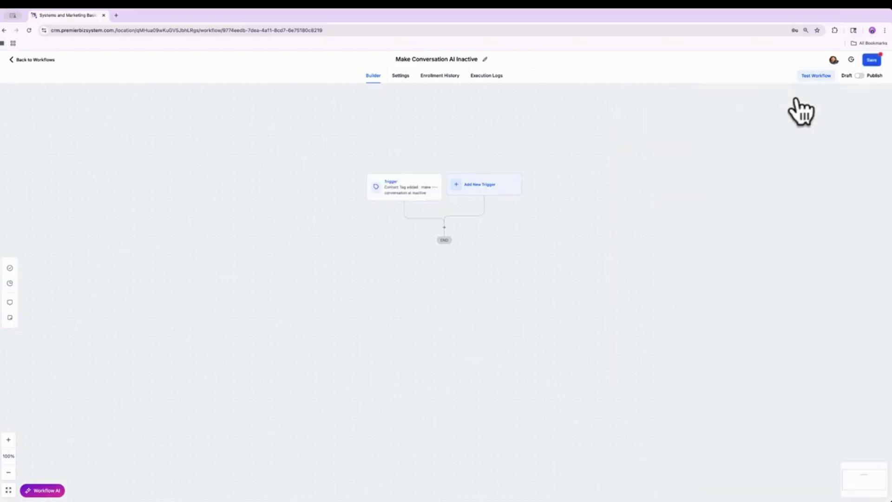
left_click(872, 61)
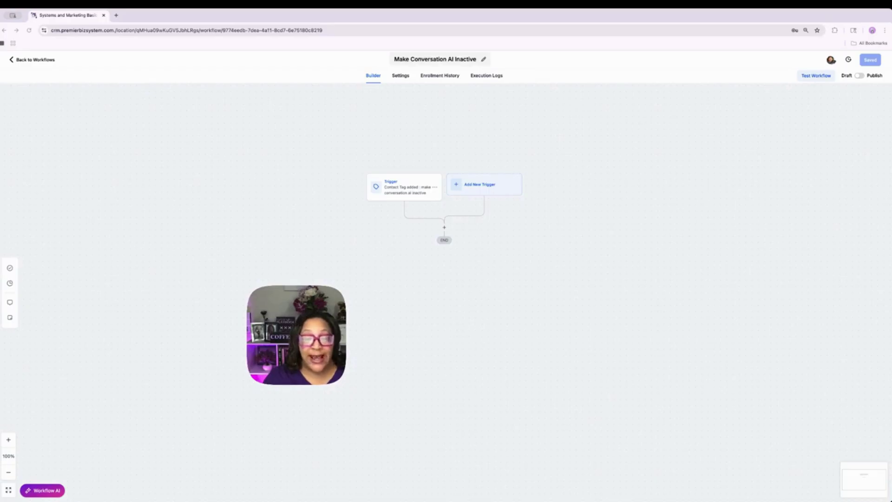
Add an Update Conversation AI Bot And Status action after the trigger.
left_click(444, 227)
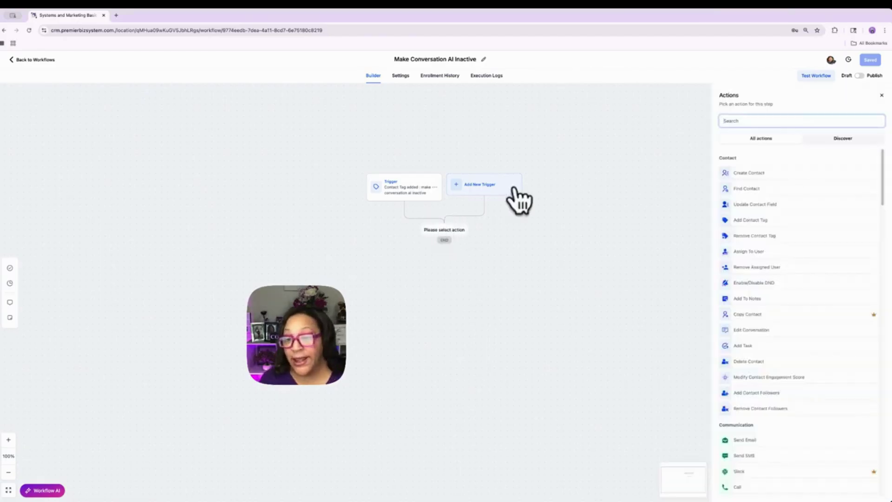
left_click(749, 122)
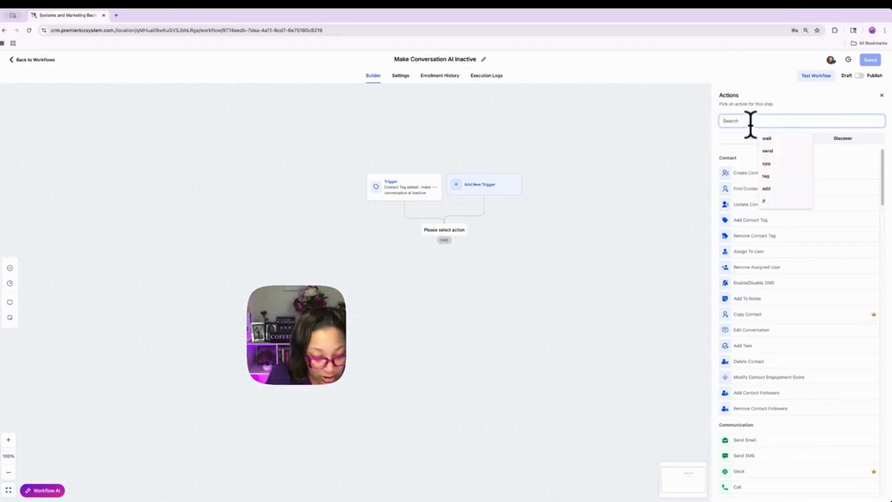
type("ai")
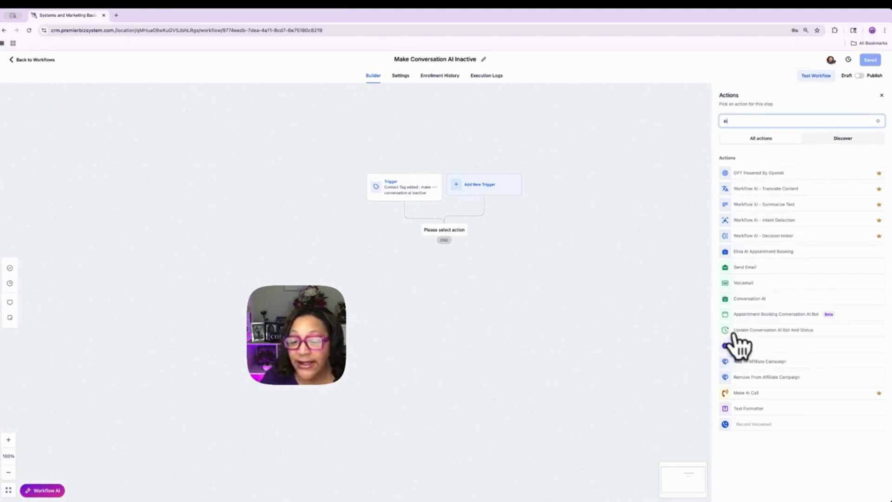
left_click(792, 331)
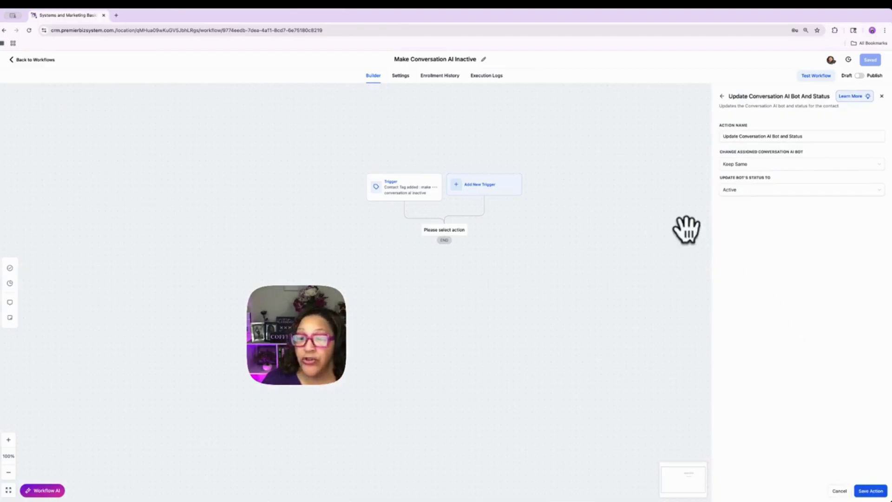
Set the action to change the bot's status to Inactive, with automatic reactivation turned off.
left_click(741, 190)
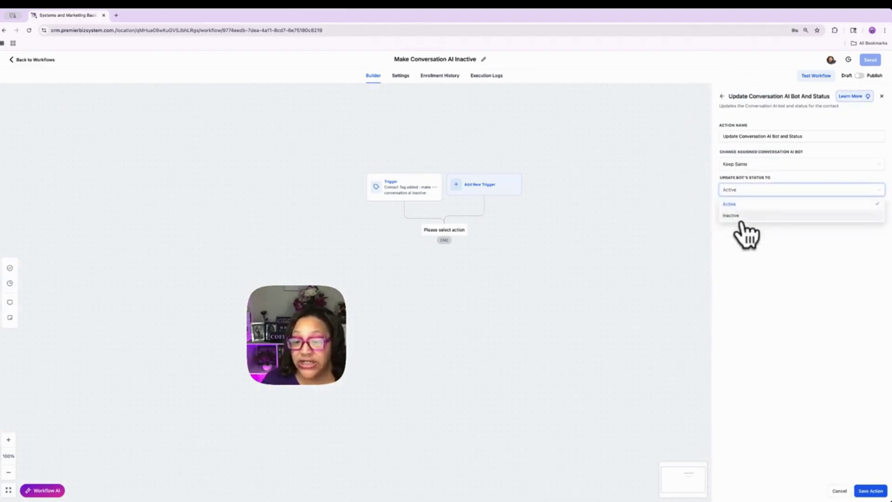
left_click(739, 216)
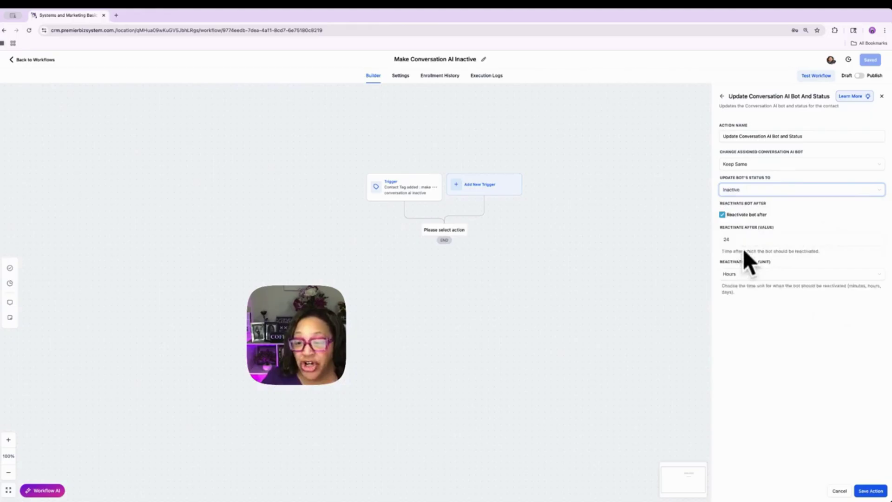
left_click(722, 215)
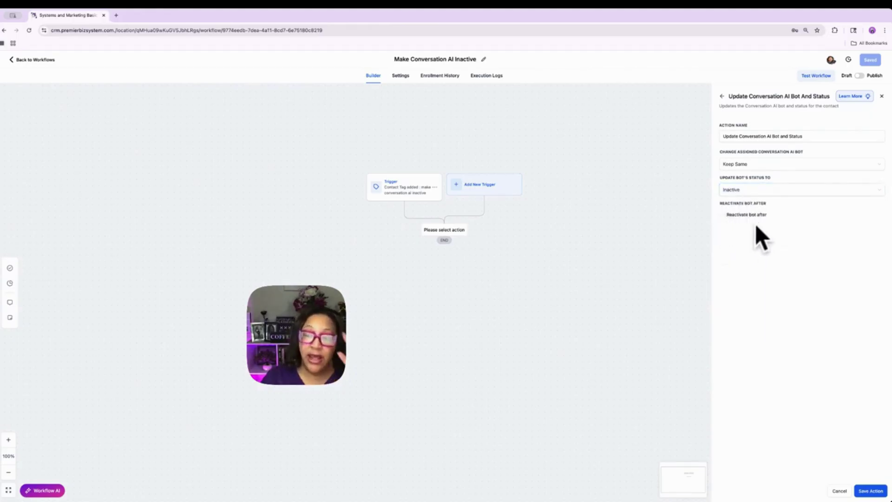
left_click(723, 213)
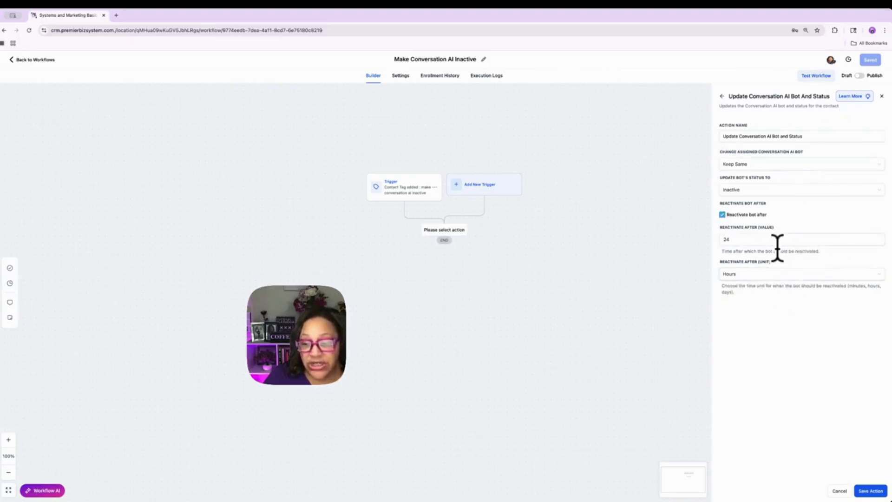
left_click(722, 214)
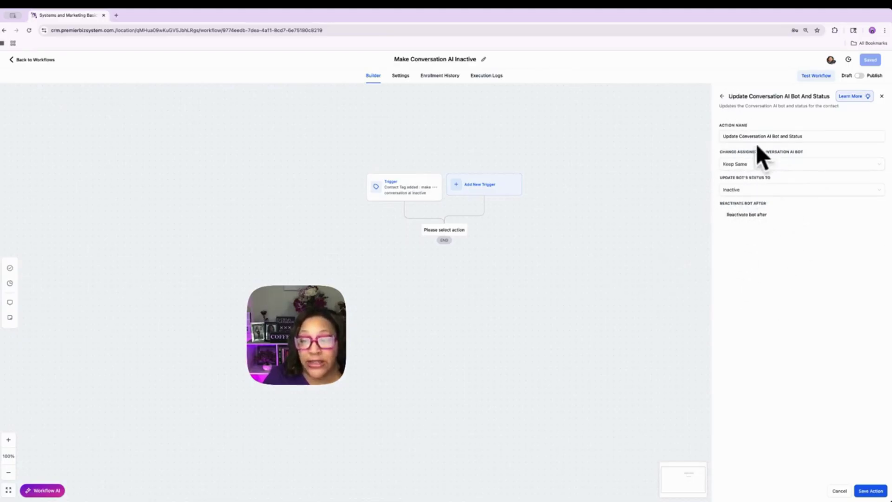
Rename the bot status action "Make Conversation AI Inactive".
left_click_drag(804, 136, 700, 138)
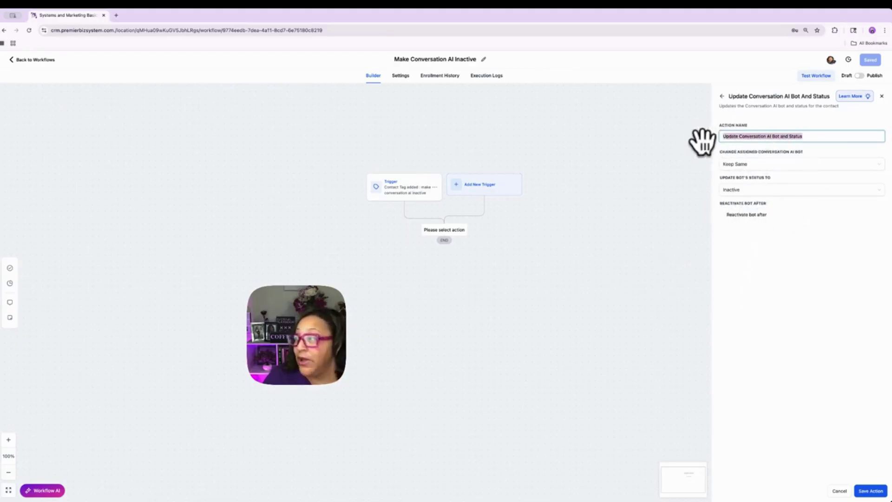
type("Make")
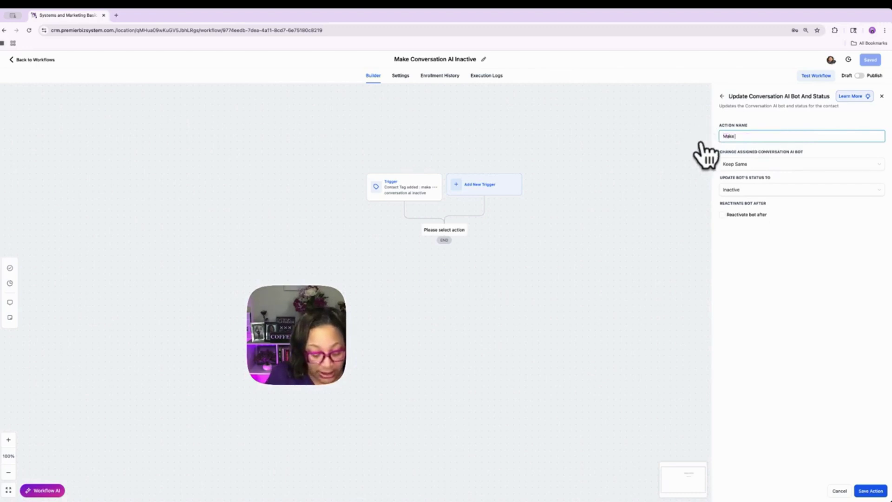
type(" Conversation ")
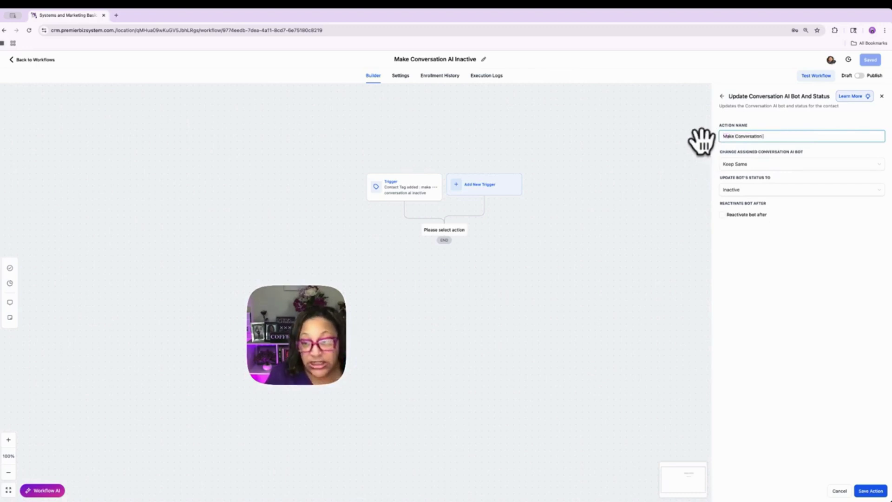
type("AI ")
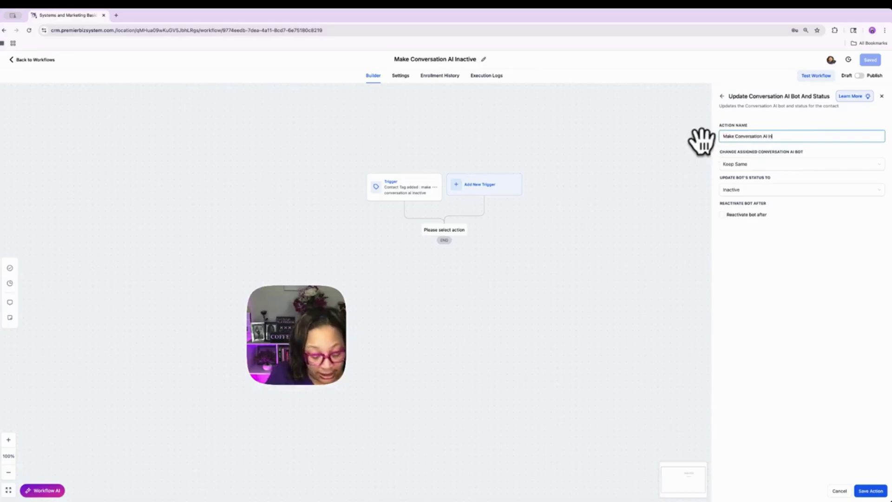
type("Inactive")
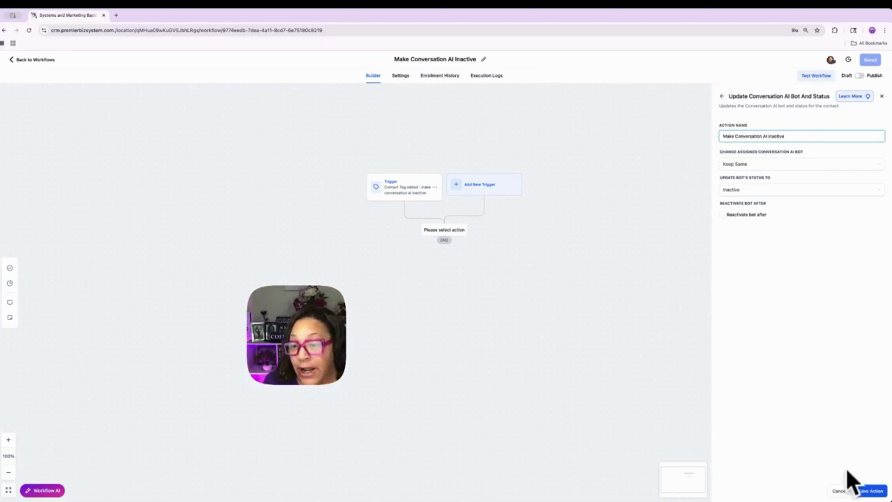
Save the "Make Conversation AI Inactive" action and the workflow.
left_click(872, 491)
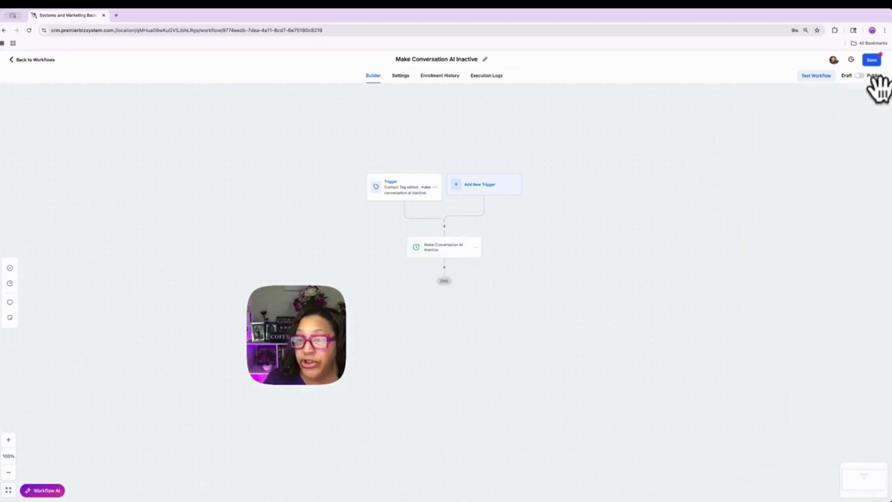
left_click(872, 60)
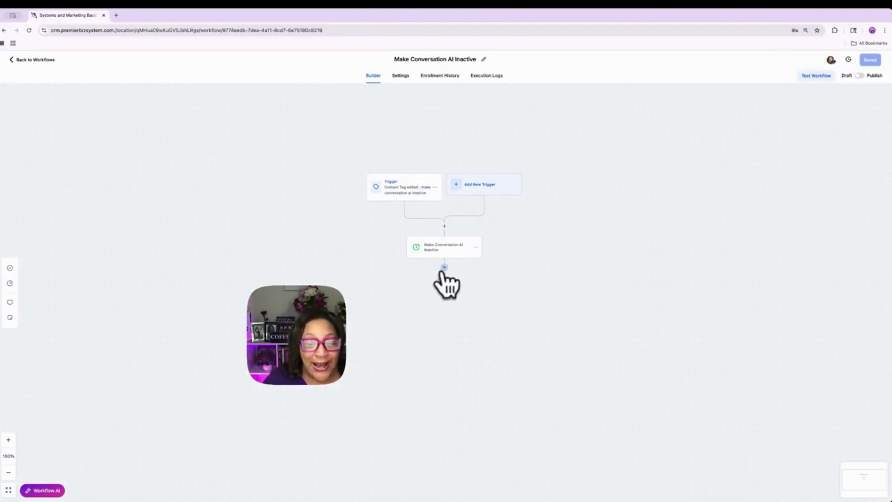
Add a note action after the bot status action with the text "**System Generated Note** {{right_now.middle_endian_date}} {{right_now.time_ampm}} Conversation AI Status Marked Inactive.".
left_click(444, 267)
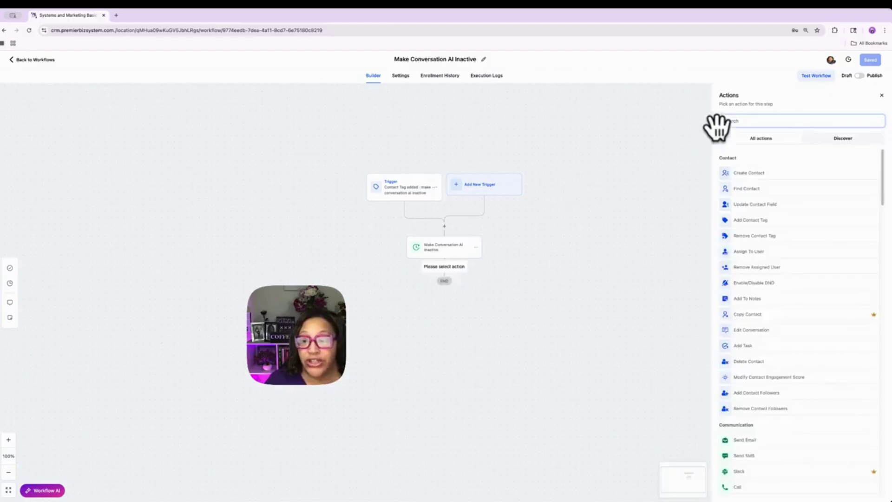
left_click(737, 112)
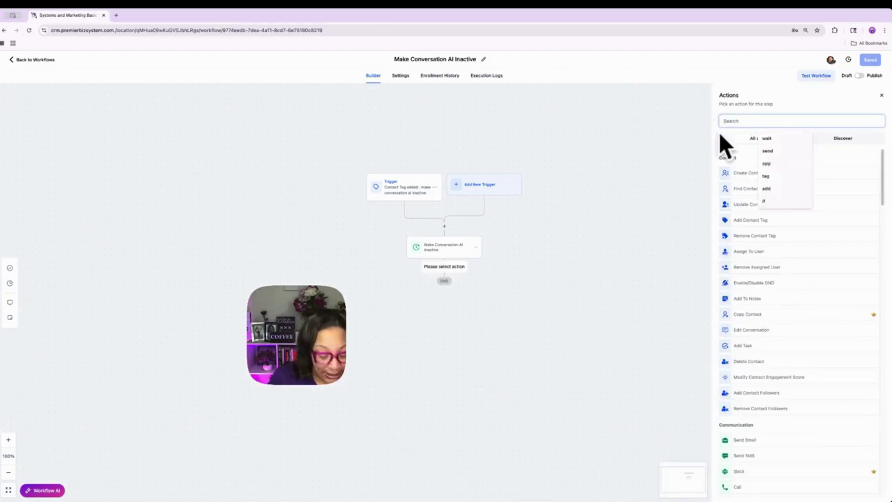
type("note")
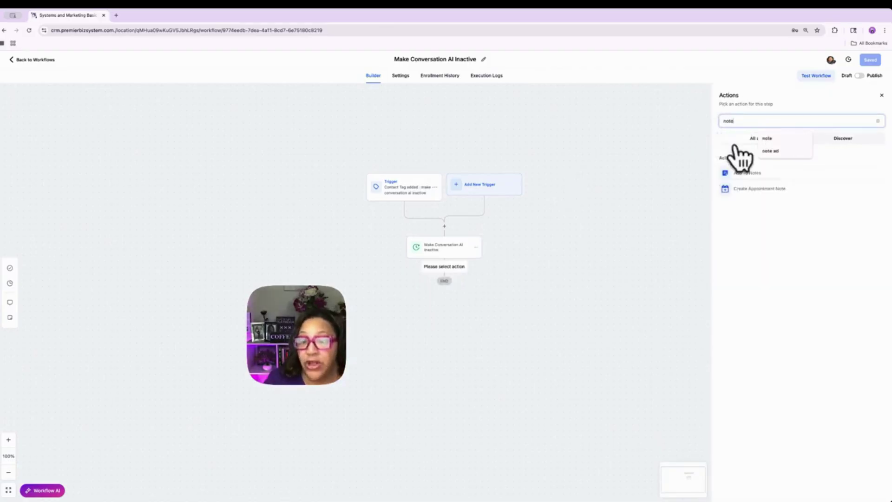
left_click(745, 172)
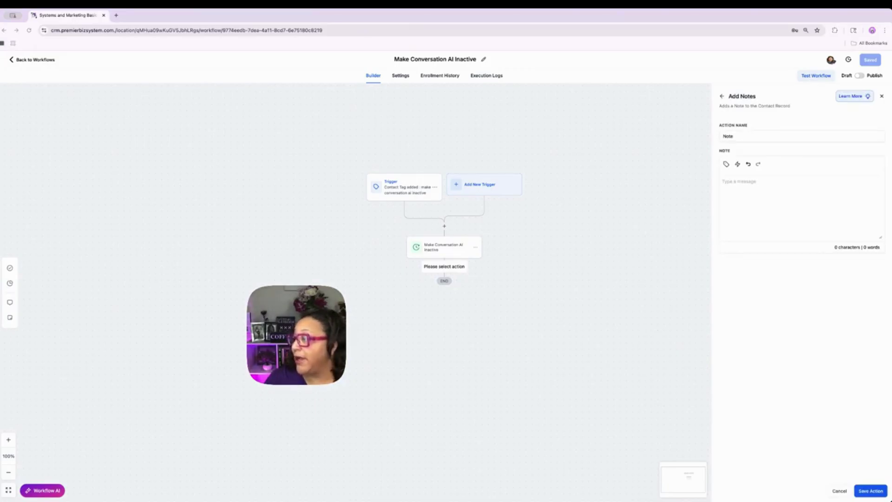
left_click(776, 191)
type("**System Generated Note** {{right_now.middle_endian_date}} {{right_now.time_ampm}} Conversation AI Status Marked Inactive.")
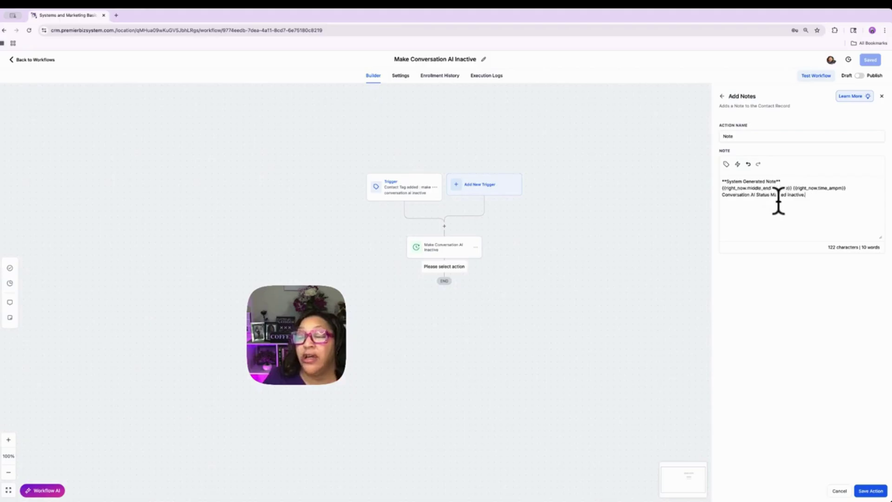
Rename the note action "Add note to contact" and save it.
left_click(747, 136)
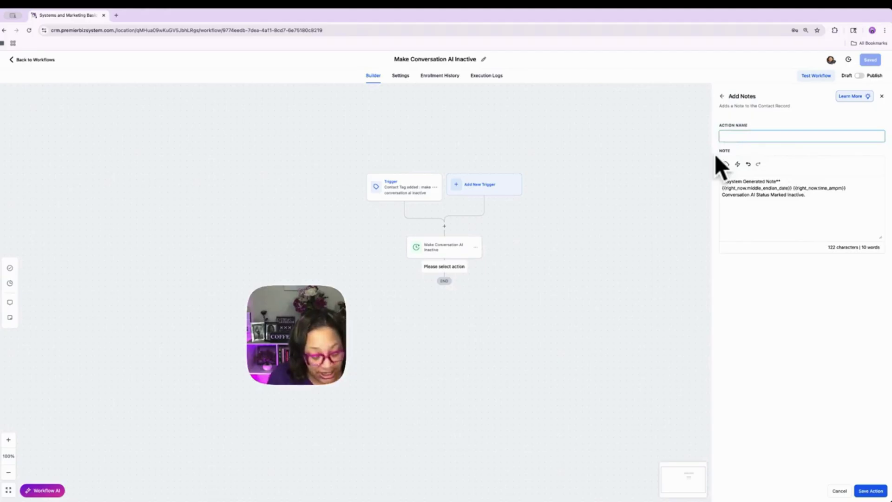
type("Add note")
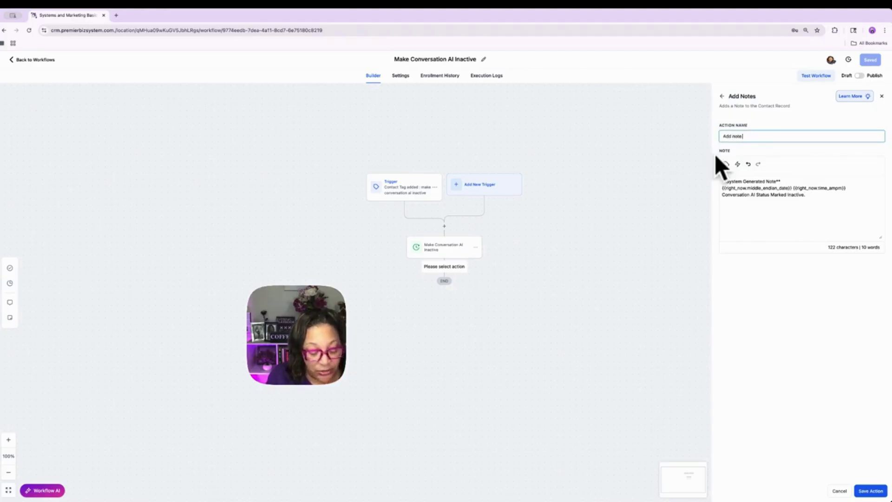
type(" to contact")
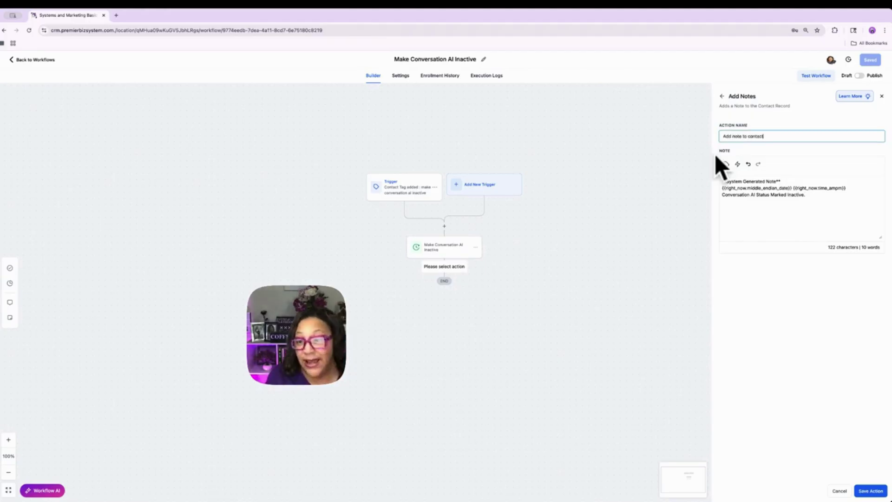
left_click(873, 490)
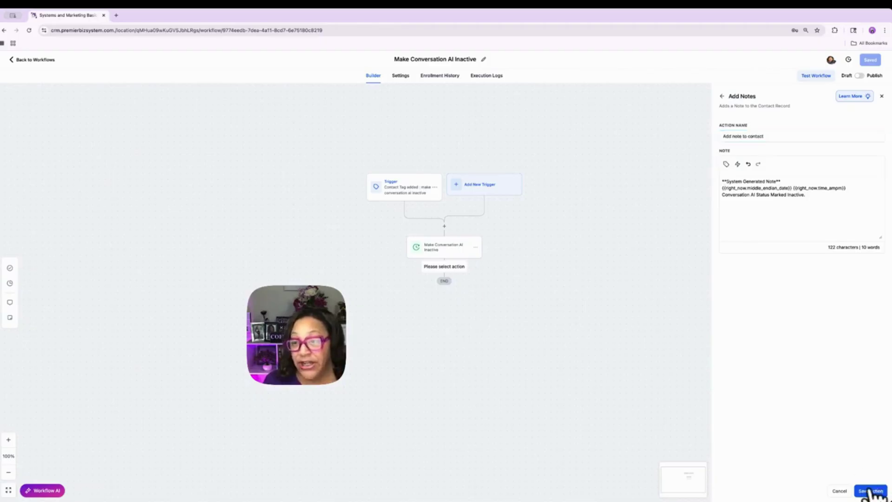
Save the workflow, switch it from Draft to Publish and save it again.
left_click(873, 61)
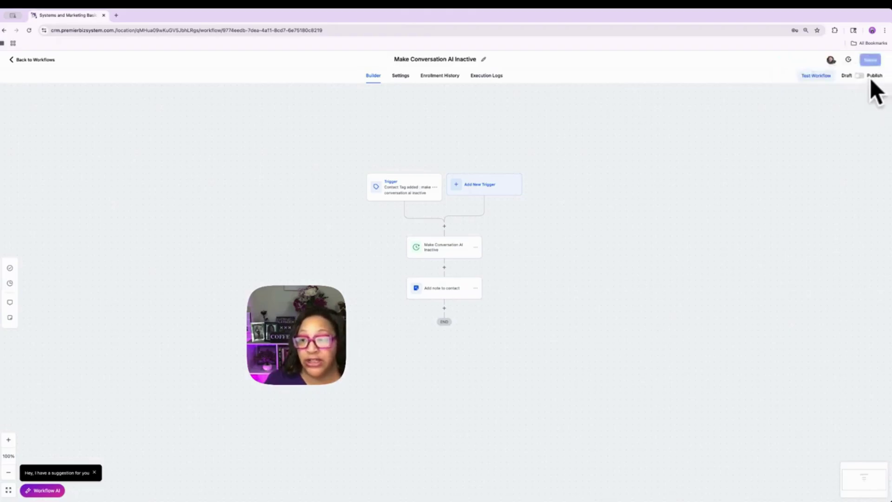
left_click(859, 75)
left_click(870, 60)
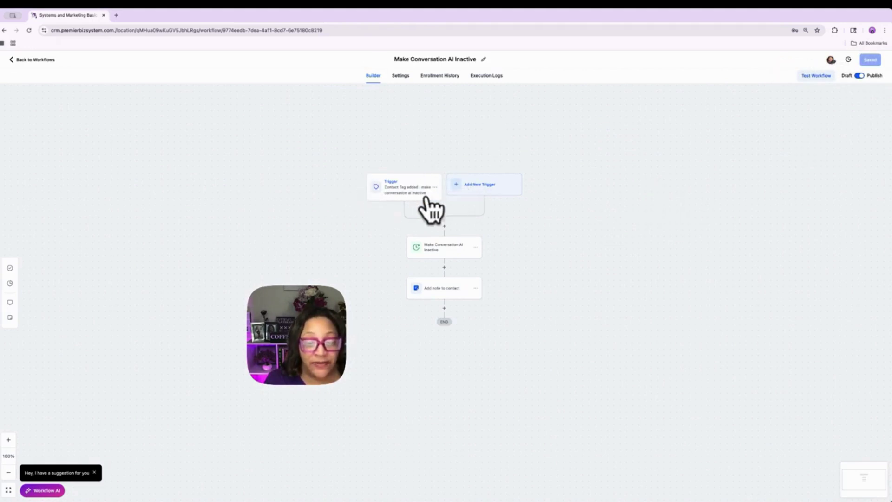
Leave the workflow builder and open an existing contact's conversation to test the workflow with.
left_click(35, 59)
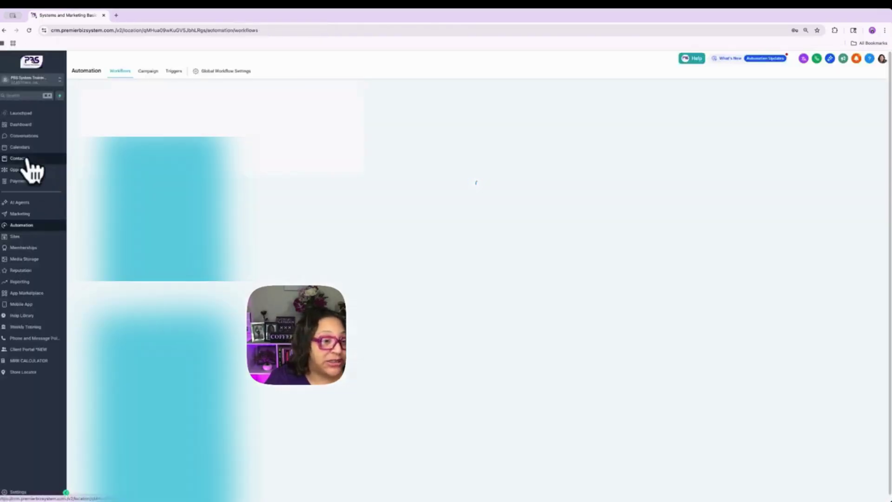
left_click(26, 160)
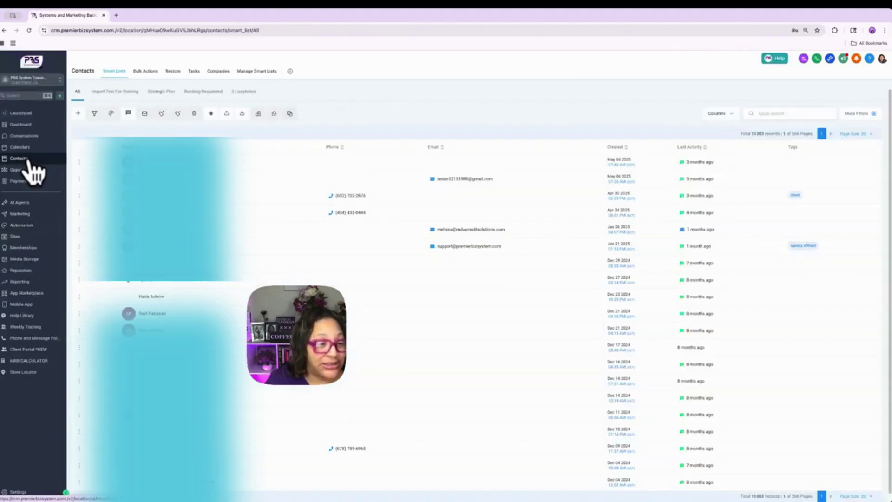
left_click(776, 114)
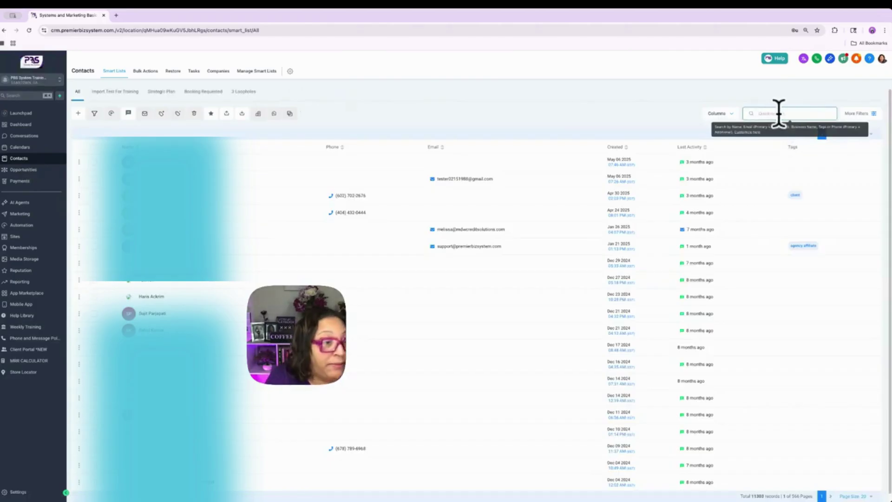
left_click(33, 135)
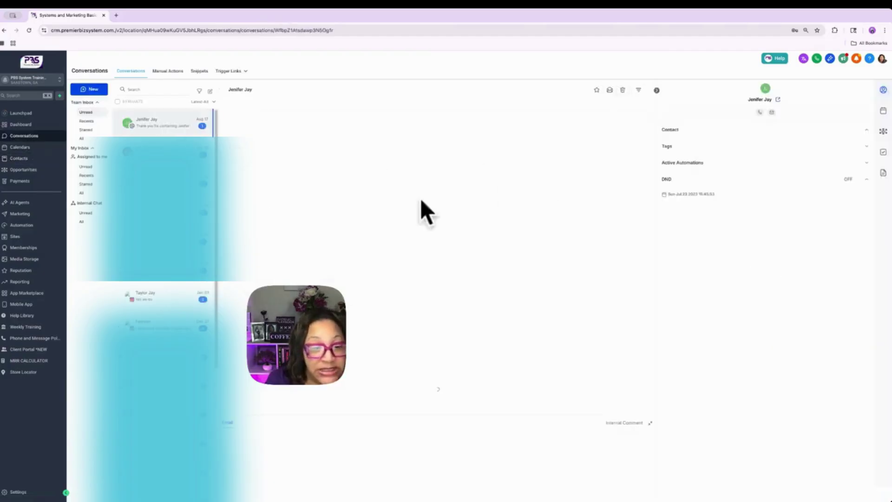
left_click(190, 178)
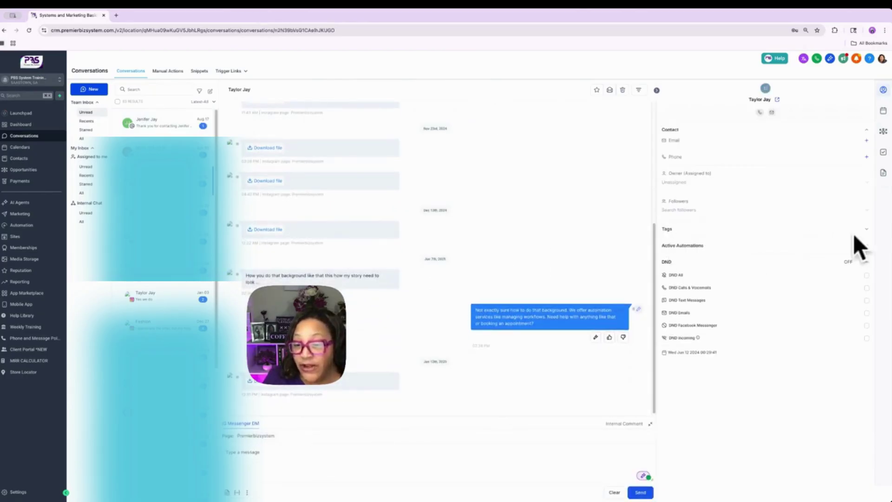
Add the existing tag "make conversation ai inactive" to the contact of the open conversation.
left_click(867, 229)
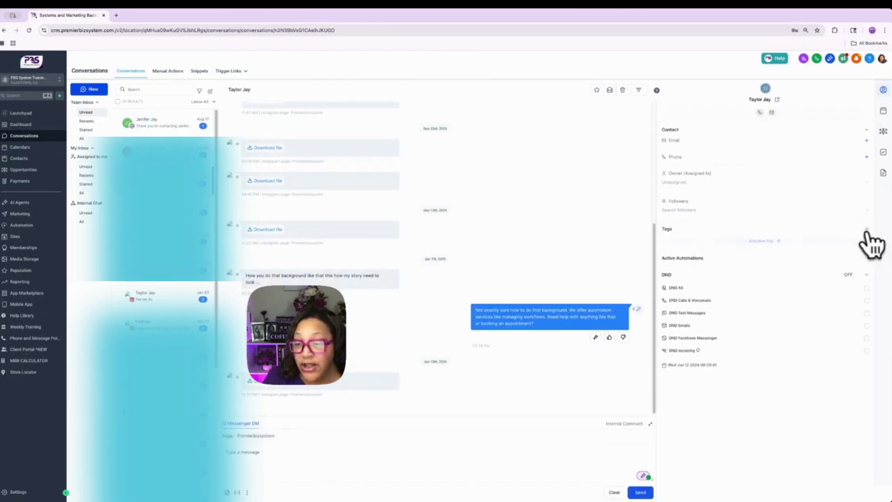
left_click(761, 241)
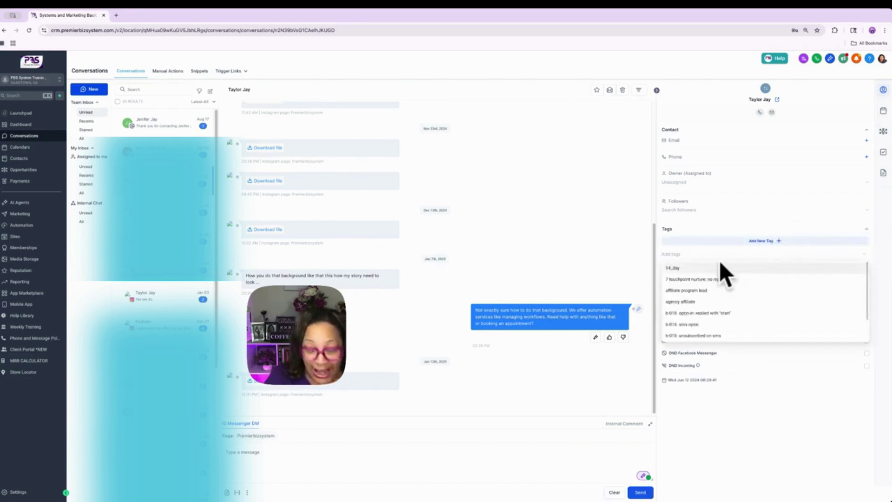
type("make")
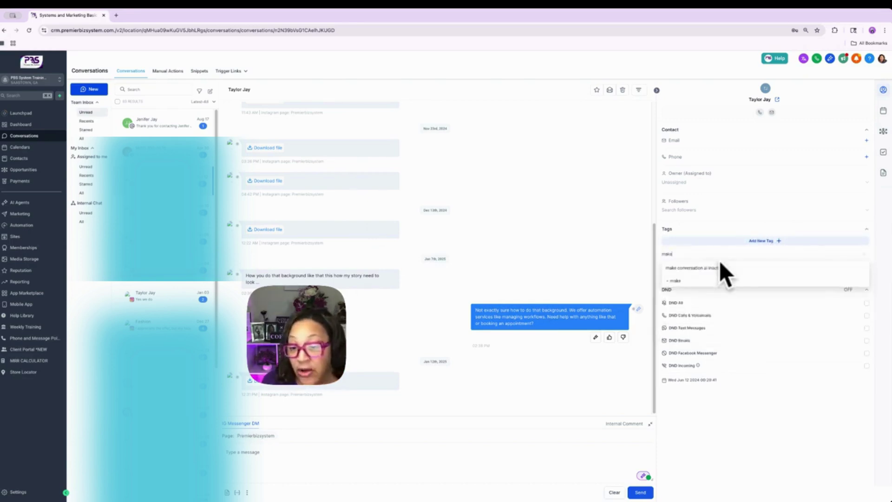
left_click(714, 267)
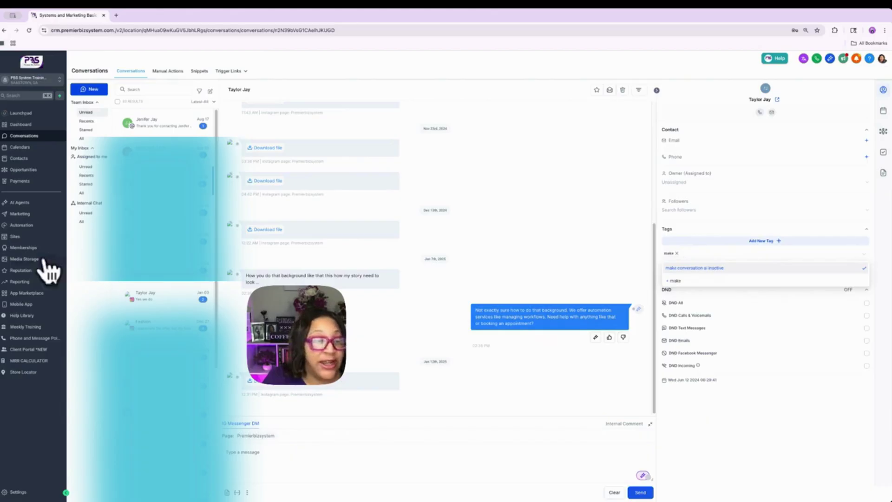
Reopen the recently edited "Make Conversation AI Inactive" workflow and check its enrollment history and execution logs for the tagged contact.
left_click(20, 224)
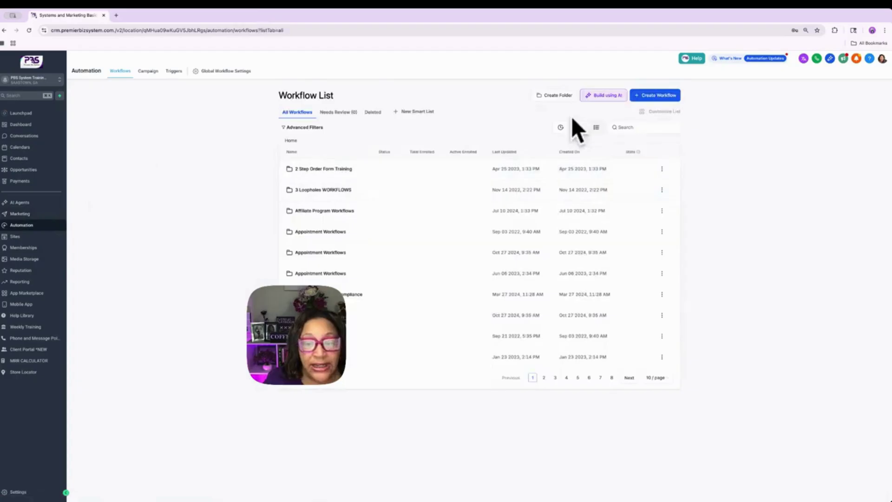
left_click(580, 127)
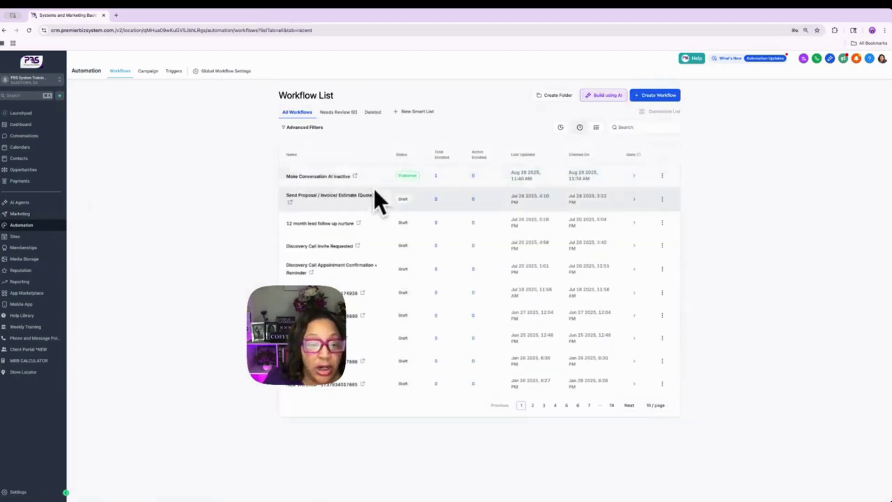
left_click(375, 178)
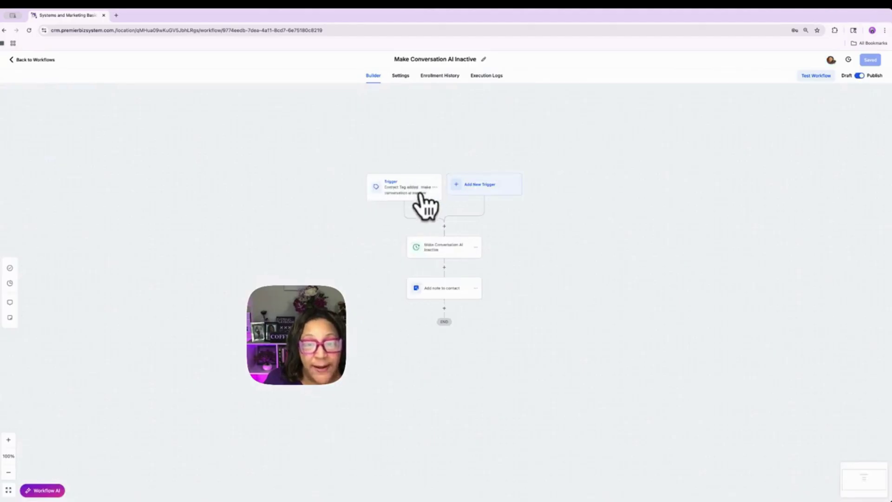
left_click(448, 76)
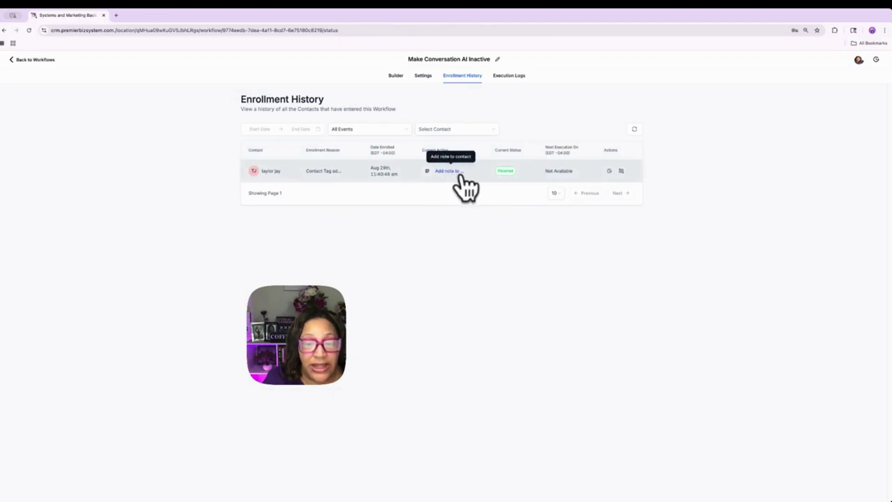
left_click(509, 75)
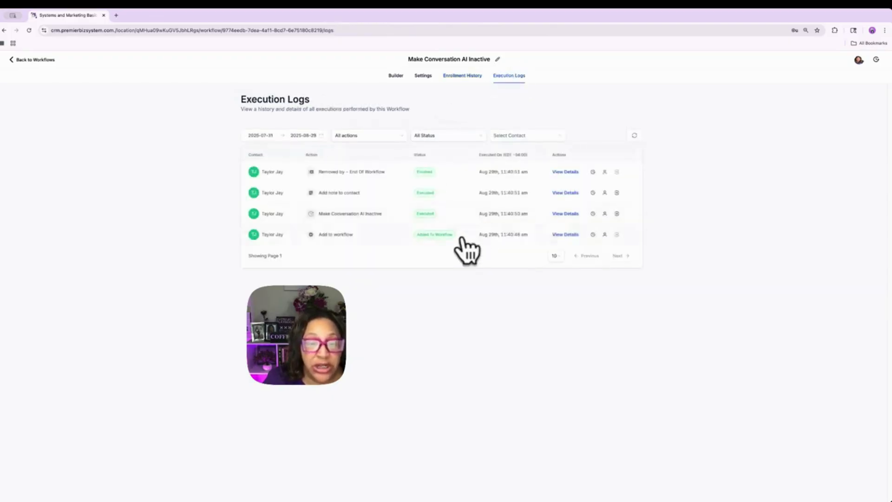